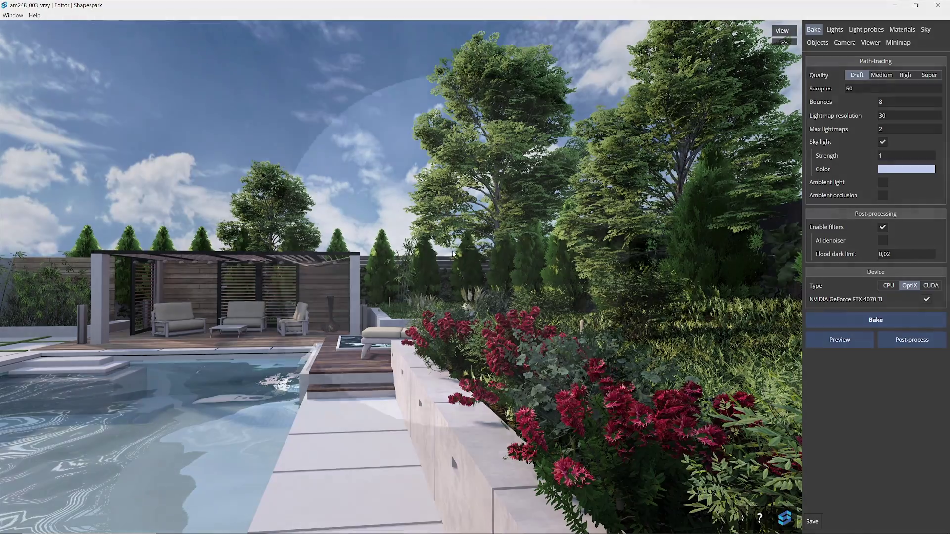
Turn and walk the camera toward the red flower bed beside the pool.
left_click_drag(406, 324, 522, 313)
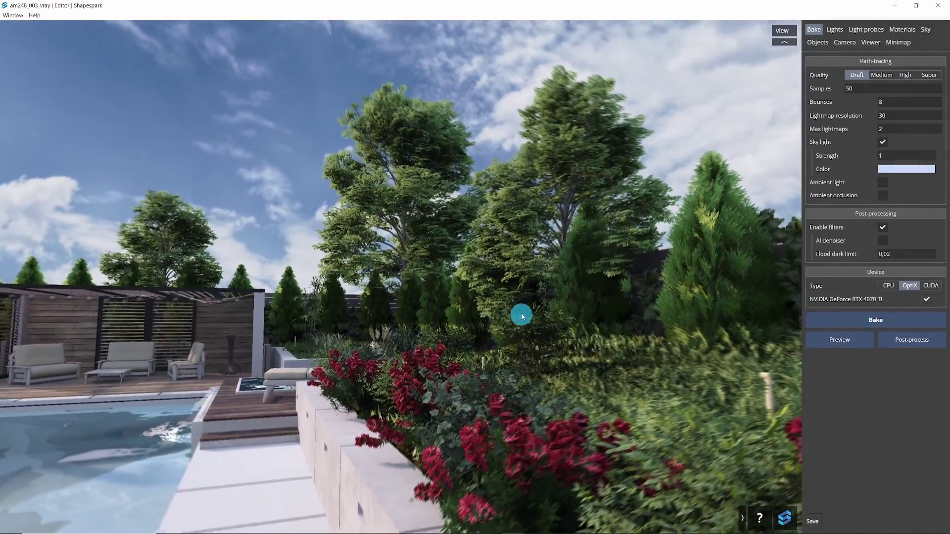
Enable meshes auto-simplification at Normal level and simplify the 8,676,664-triangle scene.
left_click(821, 42)
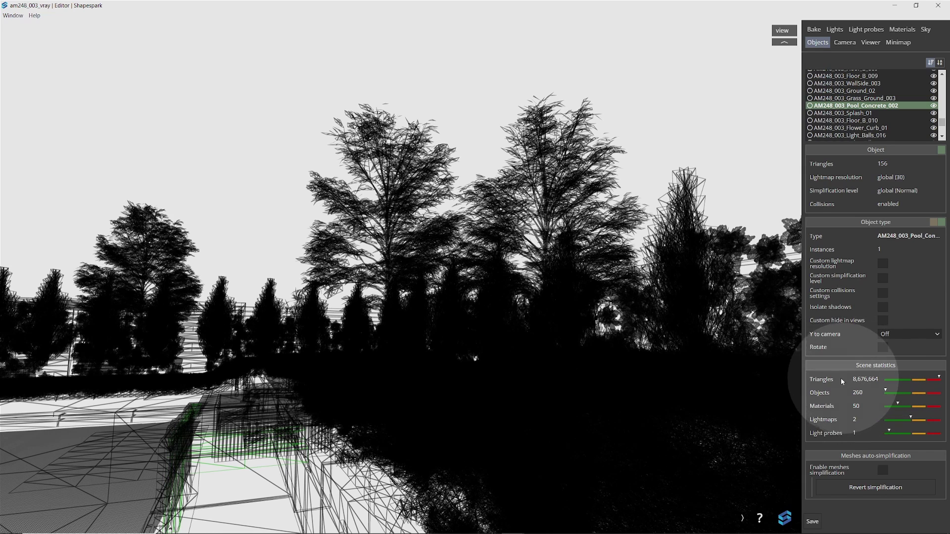
mouse_move(910, 382)
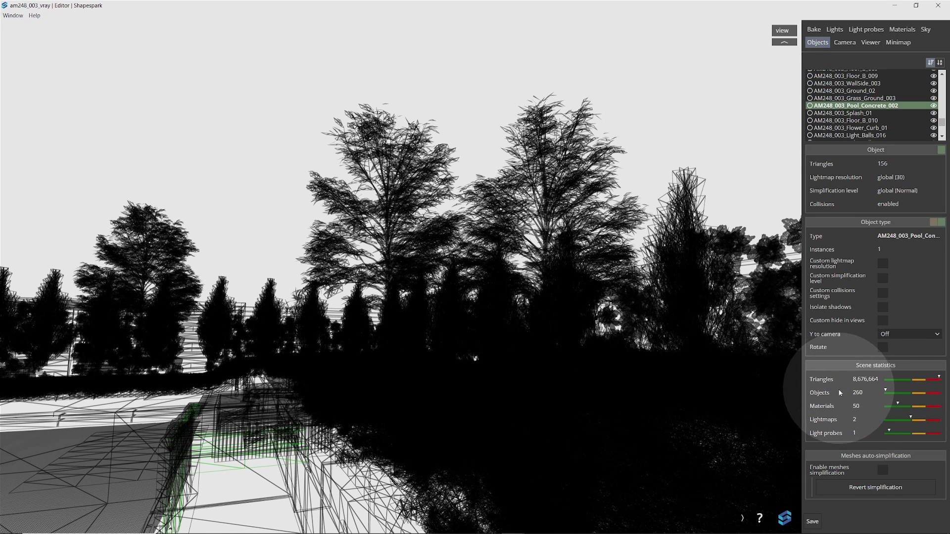
left_click(882, 470)
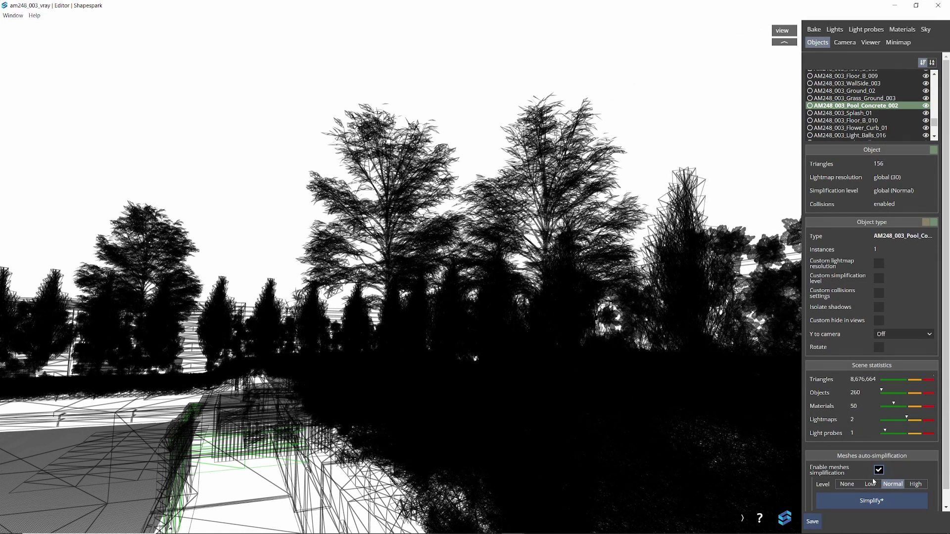
left_click(881, 502)
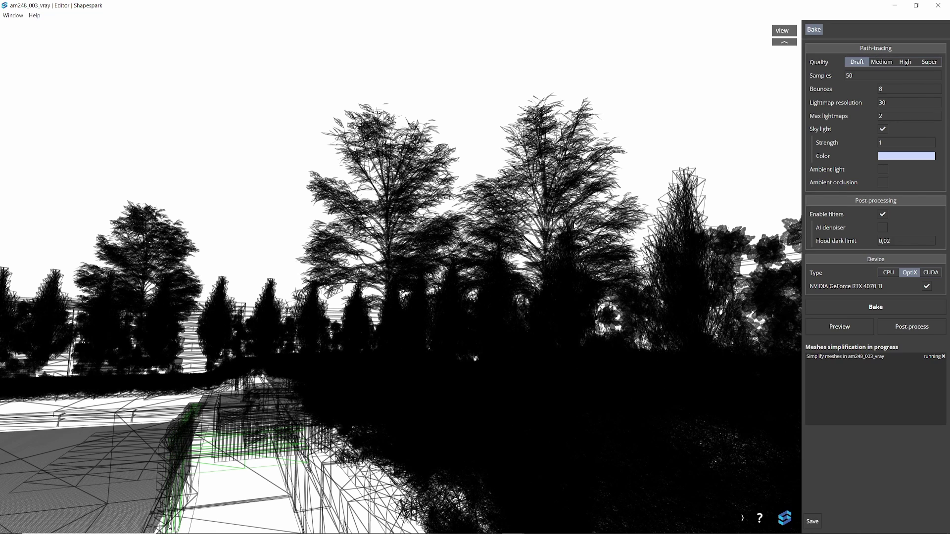
Wait for the Meshes simplification in progress task to finish.
left_click(942, 357)
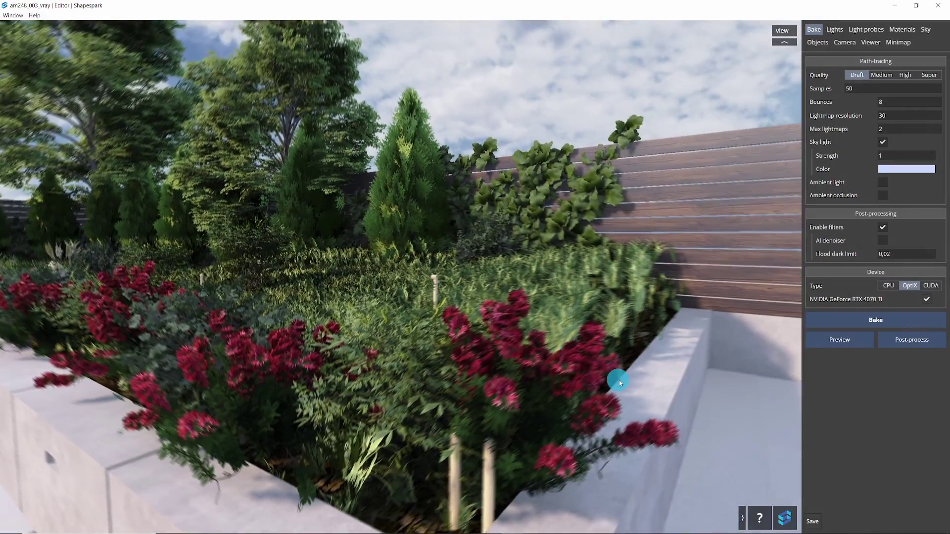
Change the auto-simplification level to High and re-run Simplify on the whole scene.
left_click_drag(618, 380, 460, 335)
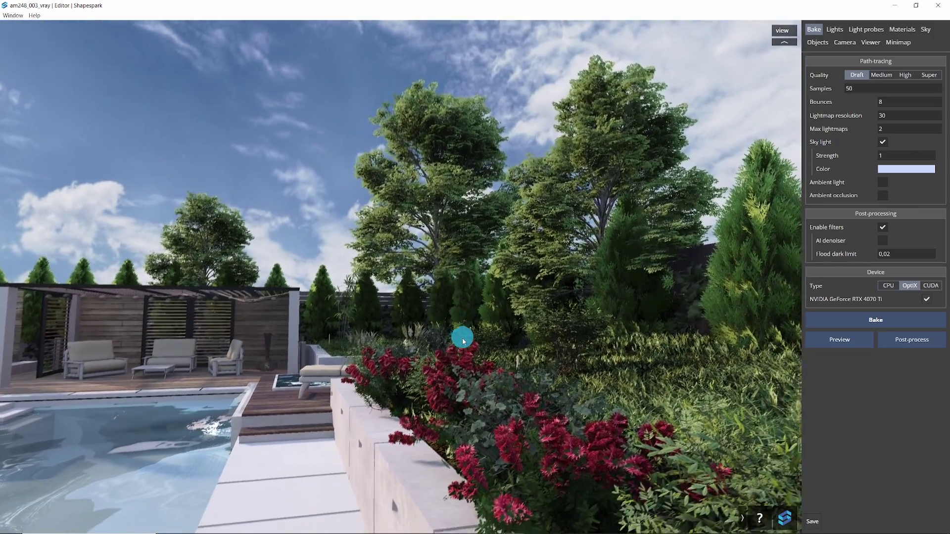
left_click(817, 42)
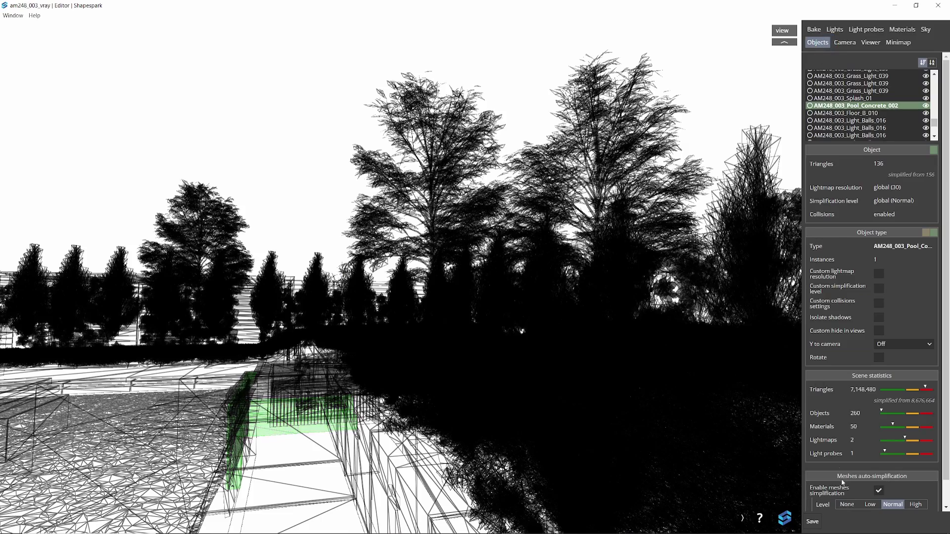
left_click(915, 505)
scroll(883, 496, "down", 2)
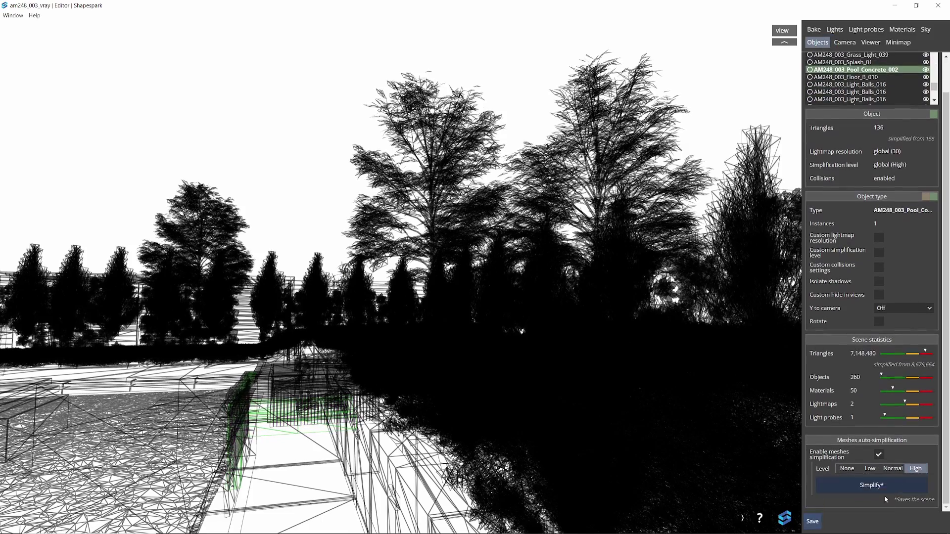
left_click(886, 485)
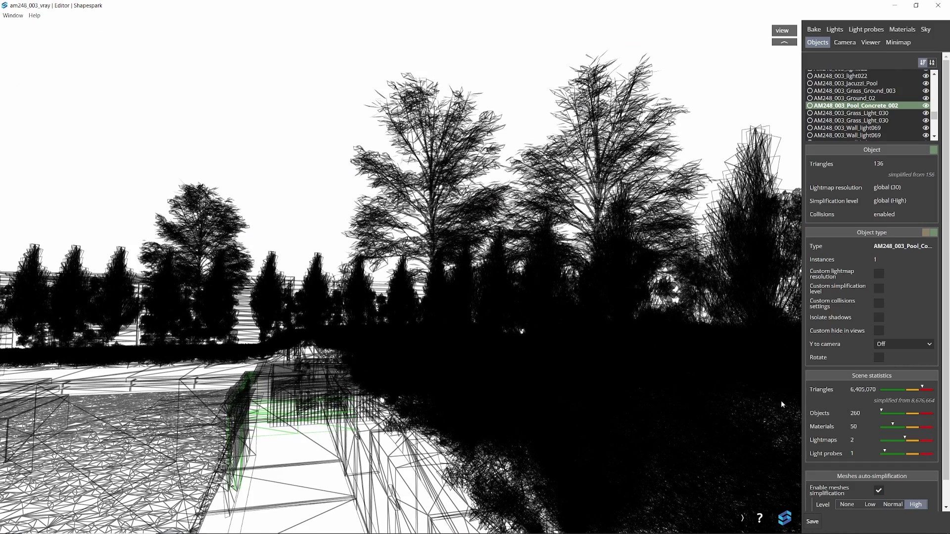
Read the scene statistics: Triangles now 6,405,070, simplified from 8,676,664.
left_click(902, 29)
left_click(511, 376)
mouse_move(511, 376)
left_mouse_down()
mouse_move(569, 388)
mouse_move(593, 346)
mouse_move(496, 343)
left_mouse_up()
left_click(818, 42)
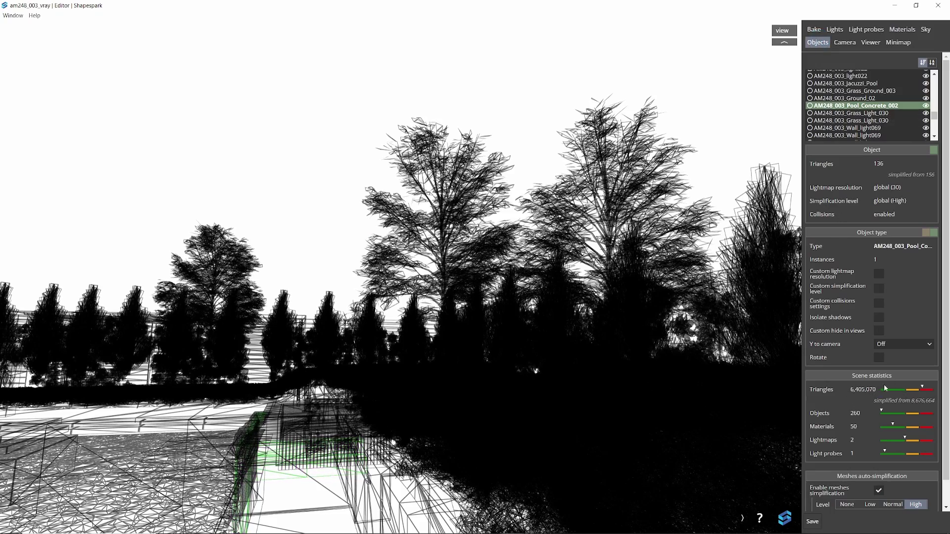
Walk the rendered camera past the pool and hot tub into the pergola beside the lounge chairs.
left_click(902, 31)
left_click_drag(485, 410, 539, 394)
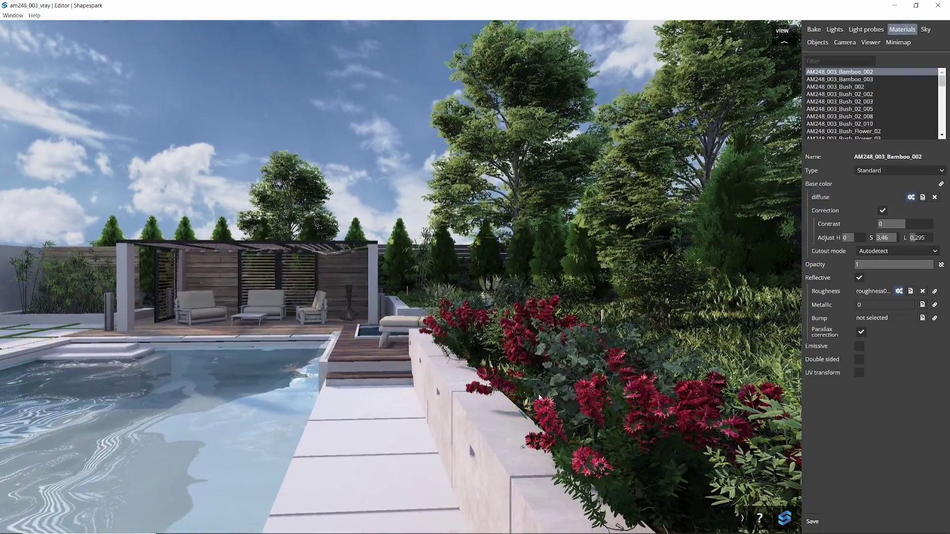
key("Down")
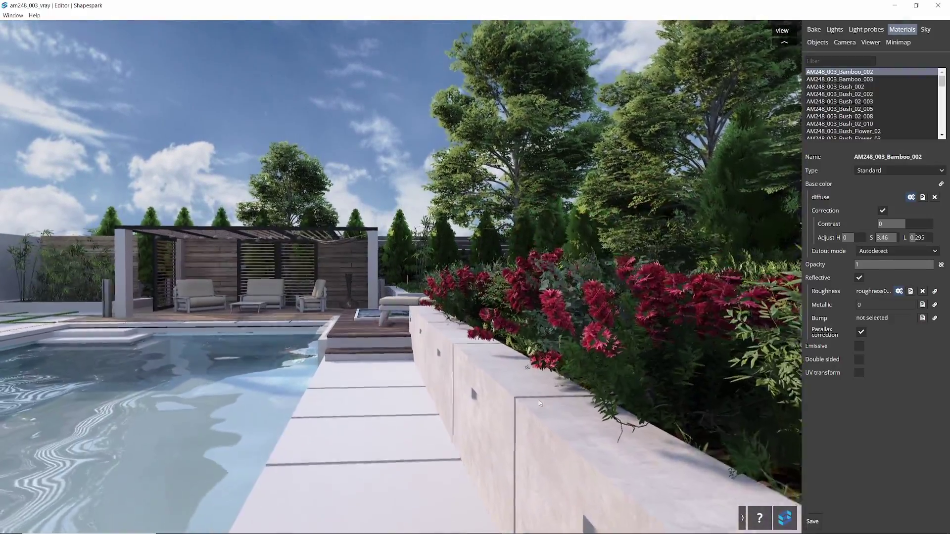
key("Up")
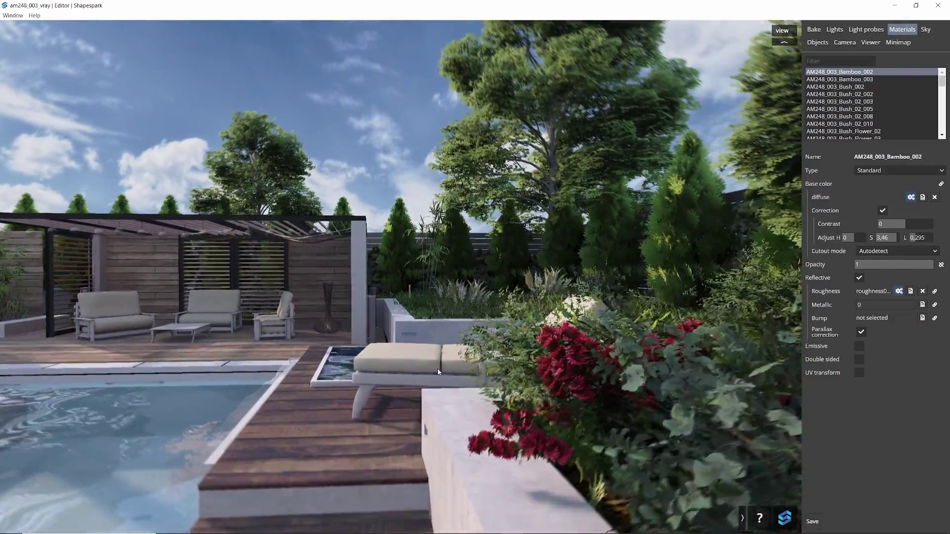
left_click_drag(437, 369, 363, 417)
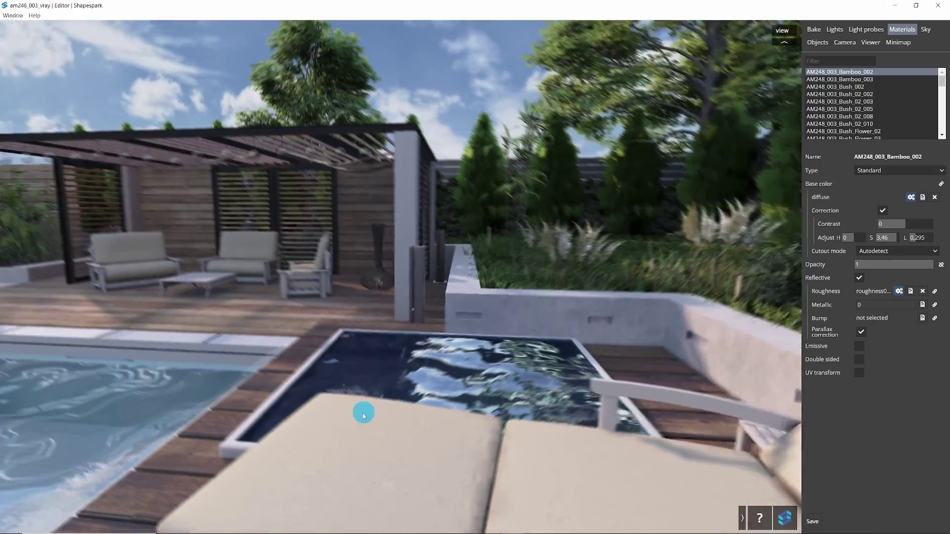
key("Up")
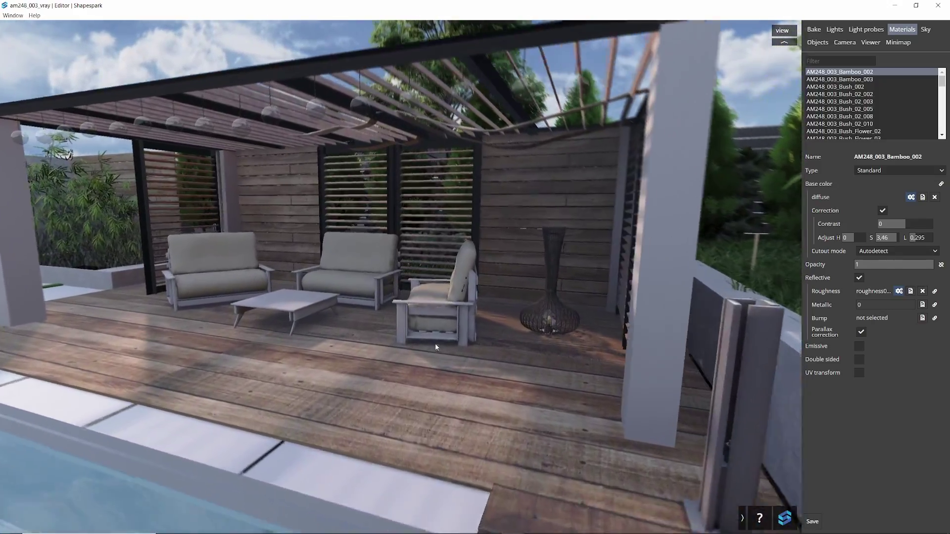
left_click(452, 344)
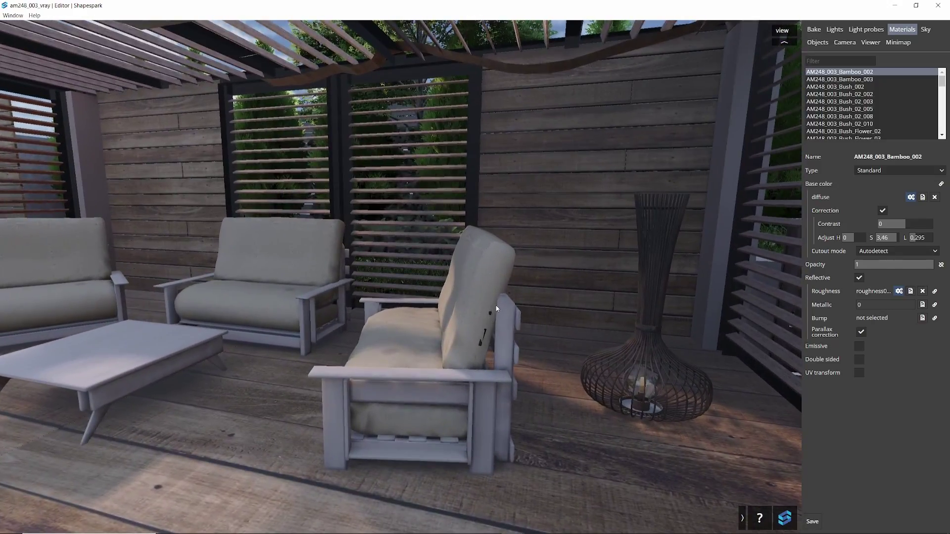
left_click(483, 330)
Set a custom Low simplification level on the sofa pillows and re-simplify to 6,428,398 triangles.
left_click(817, 42)
left_click(420, 346)
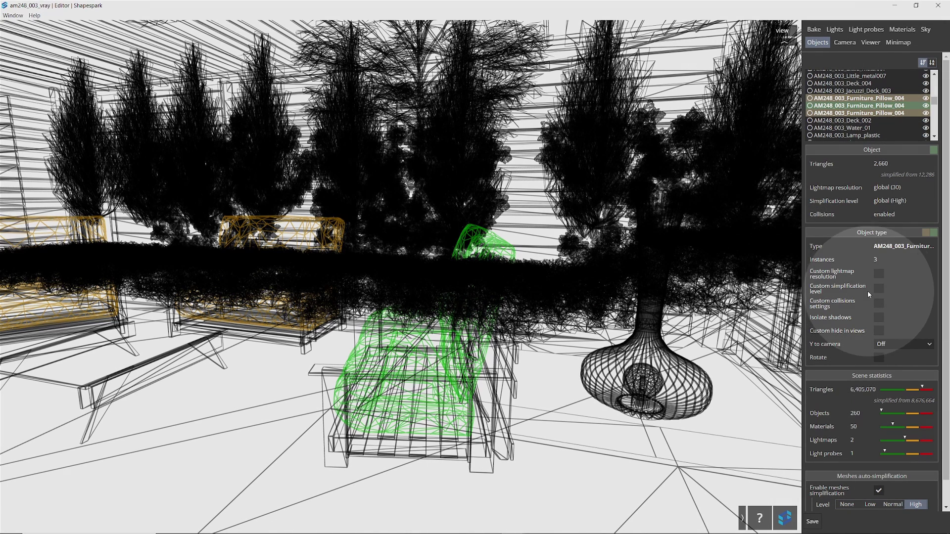
left_click(878, 289)
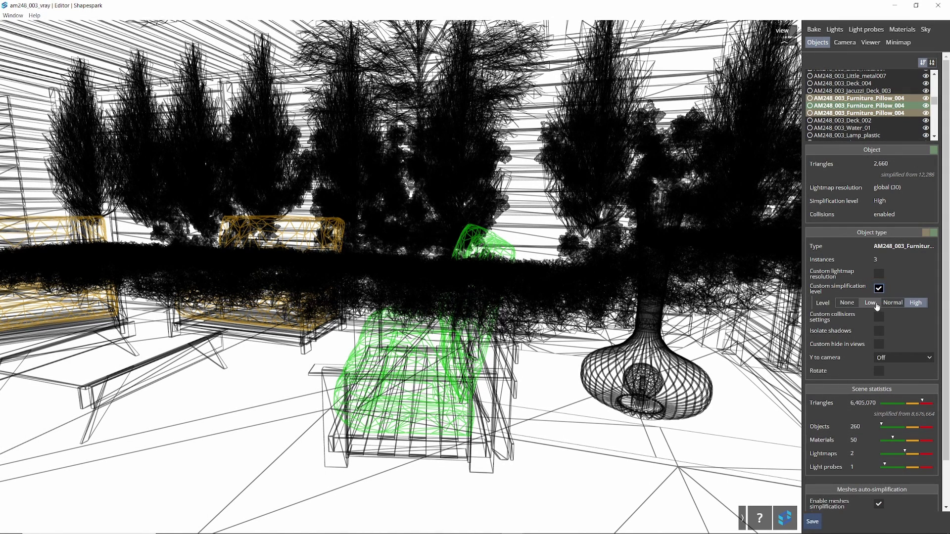
left_click(872, 303)
scroll(903, 501, "down", 1)
left_click(885, 484)
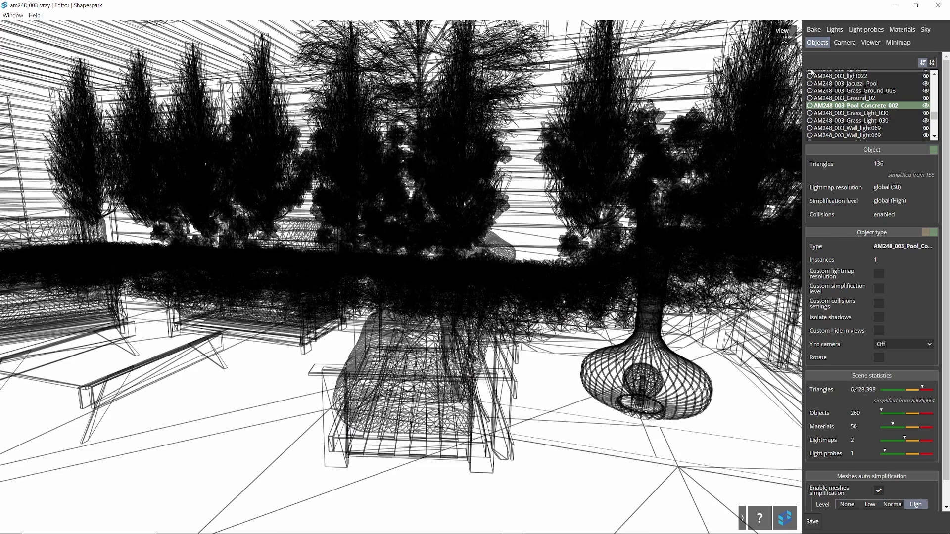
Select the sofa pillows and change their custom simplification level to None.
left_click(902, 29)
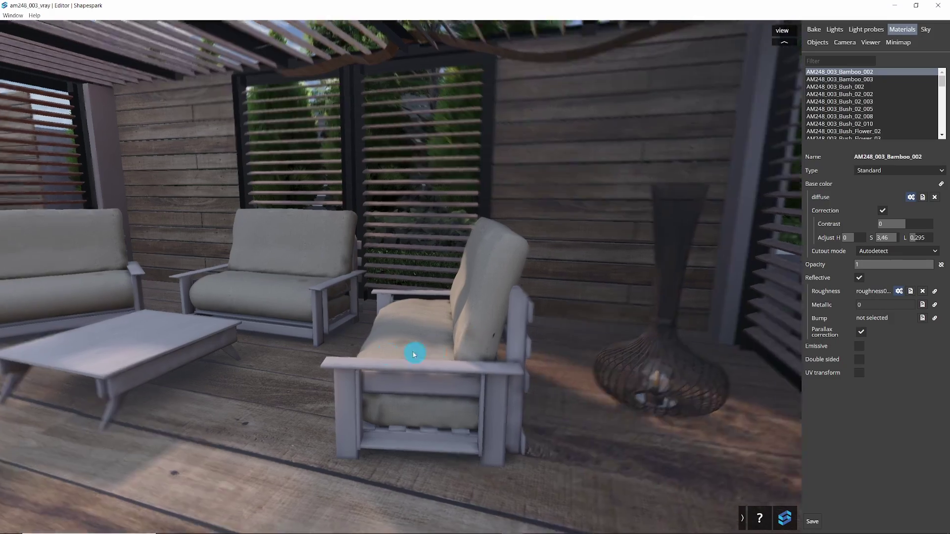
left_click_drag(414, 354, 470, 343)
left_click(817, 42)
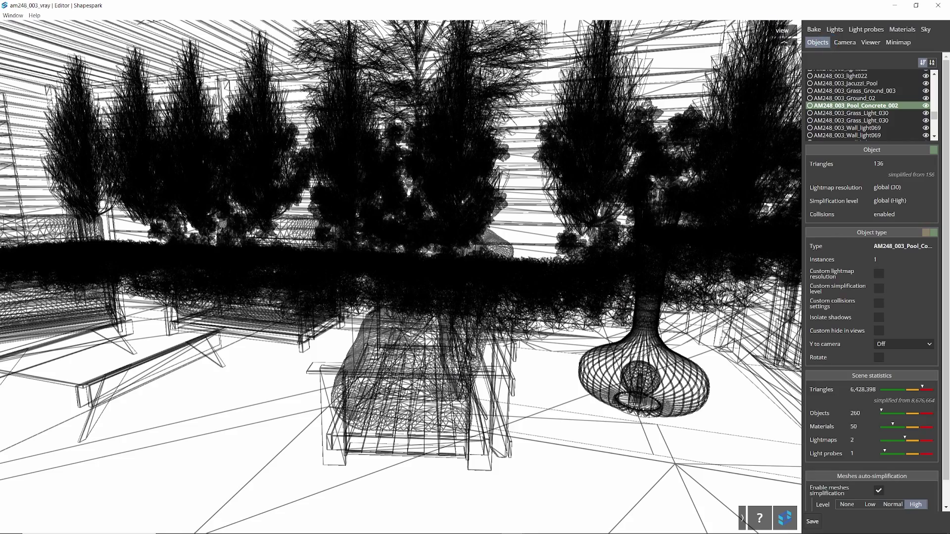
left_click(466, 332)
left_click(847, 303)
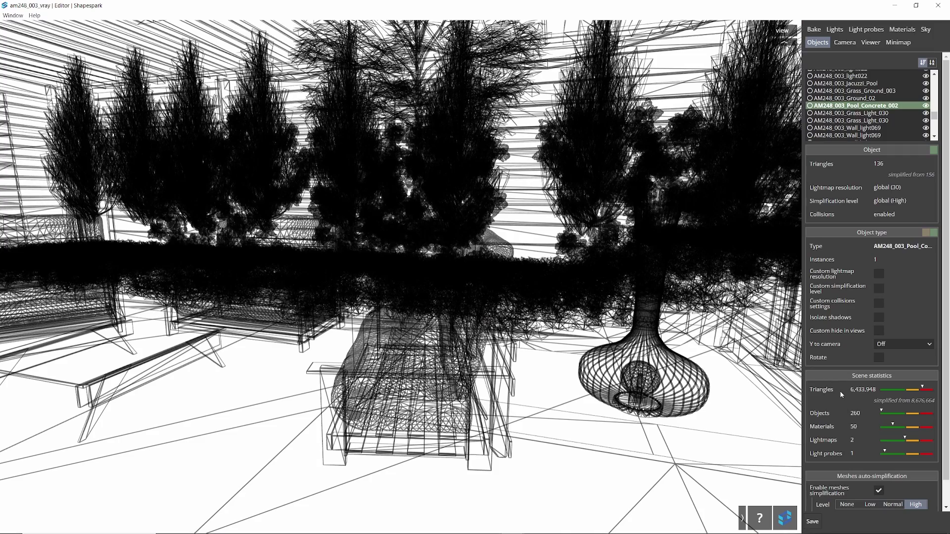
Confirm the 6,433,948-triangle total, inspect a thuja tree, then tilt the rendered view up toward the trees.
left_click(902, 29)
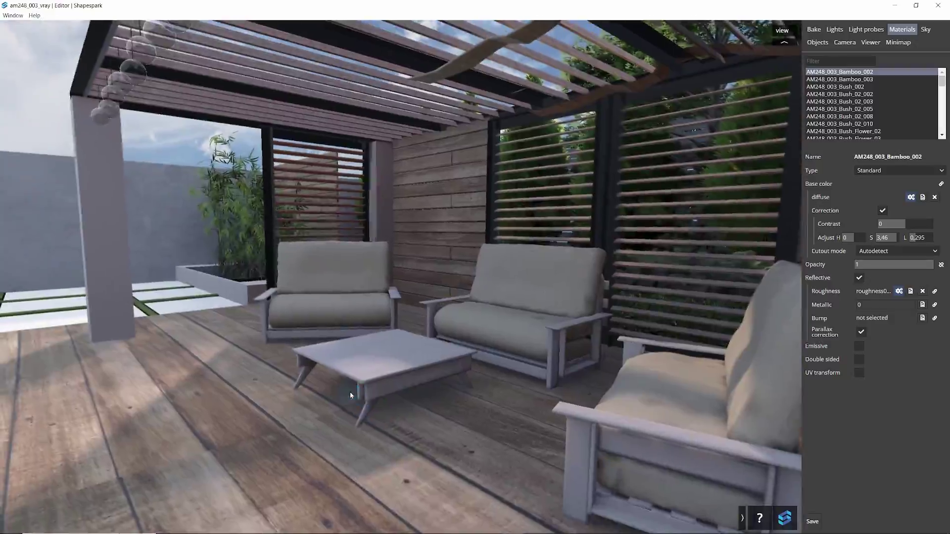
left_click_drag(350, 394, 558, 321)
left_click(817, 42)
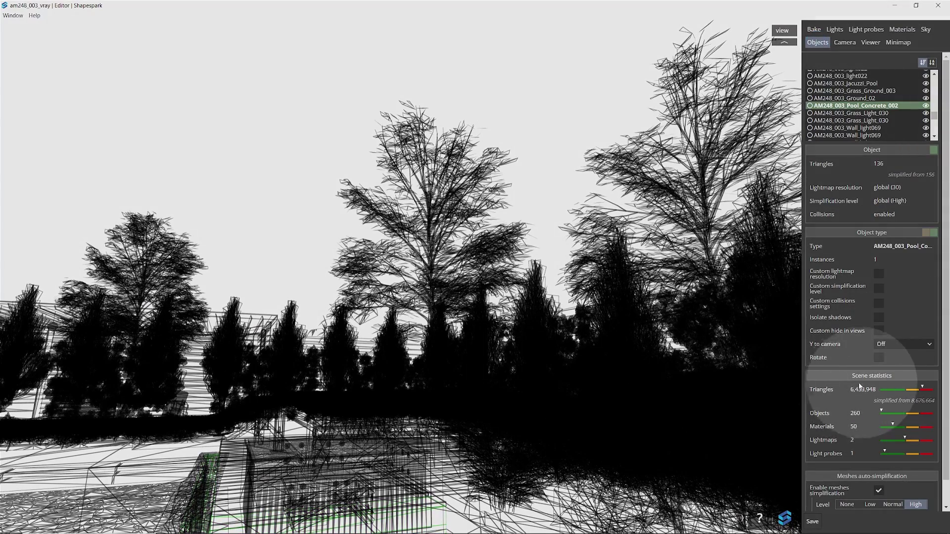
left_click(702, 306)
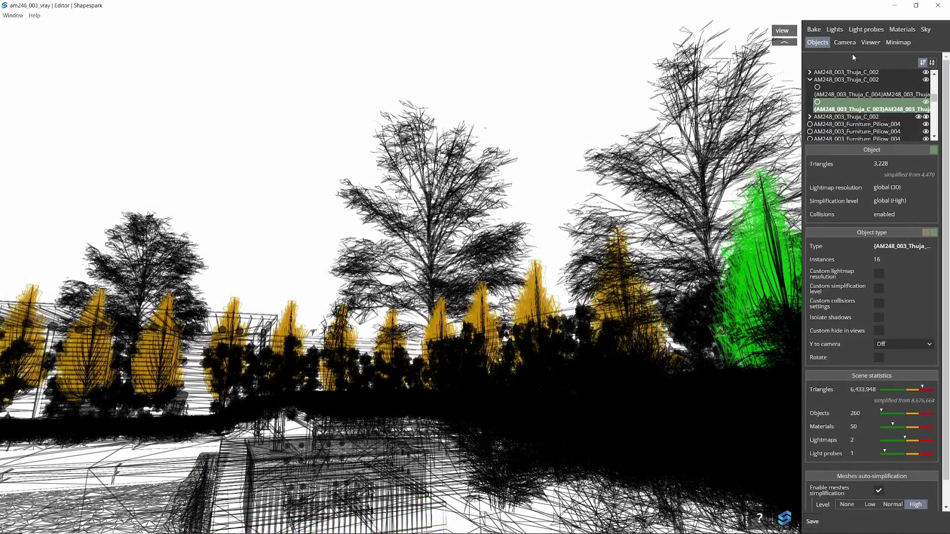
left_click(902, 30)
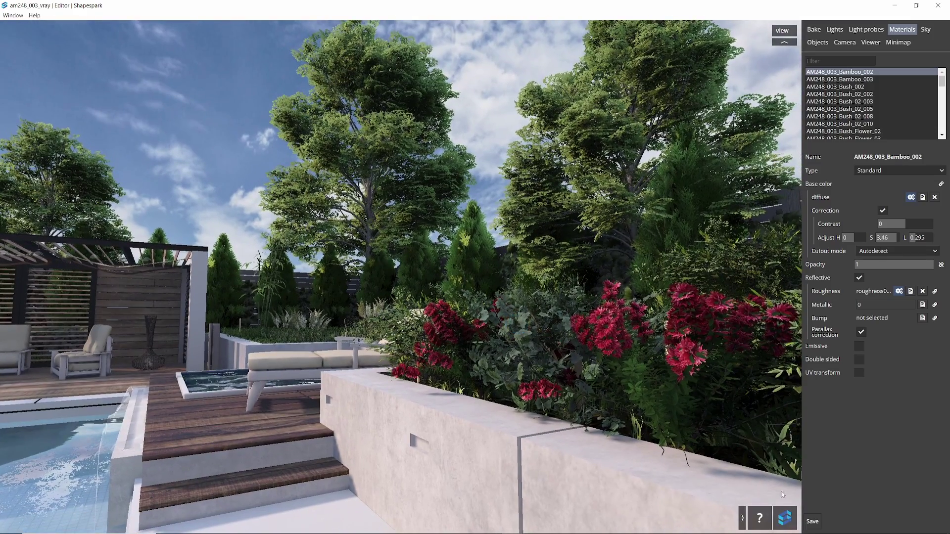
left_click_drag(519, 324, 609, 227)
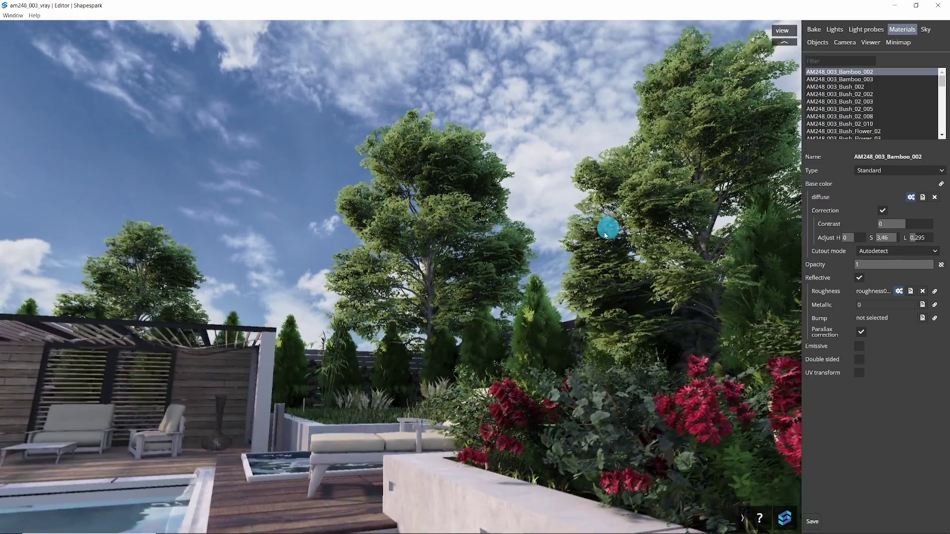